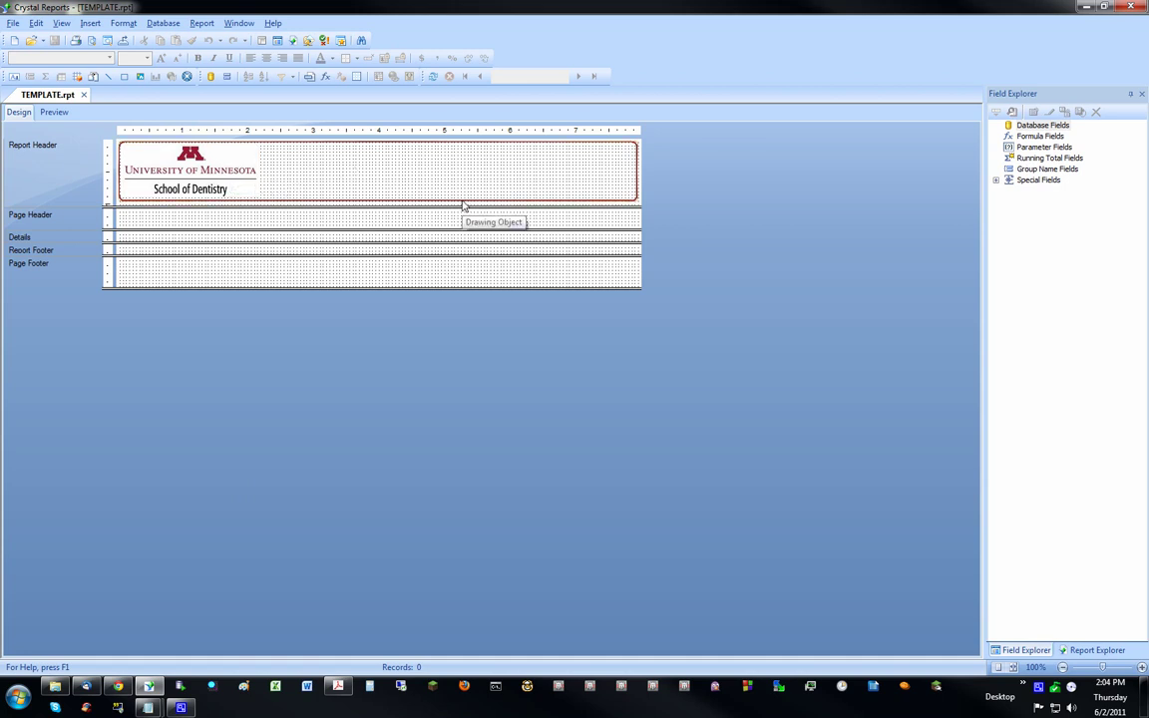
Step: Switch TEMPLATE.rpt to its Preview to show the School of Dentistry header page
{"action": "left_click", "coordinate": [55, 112]}
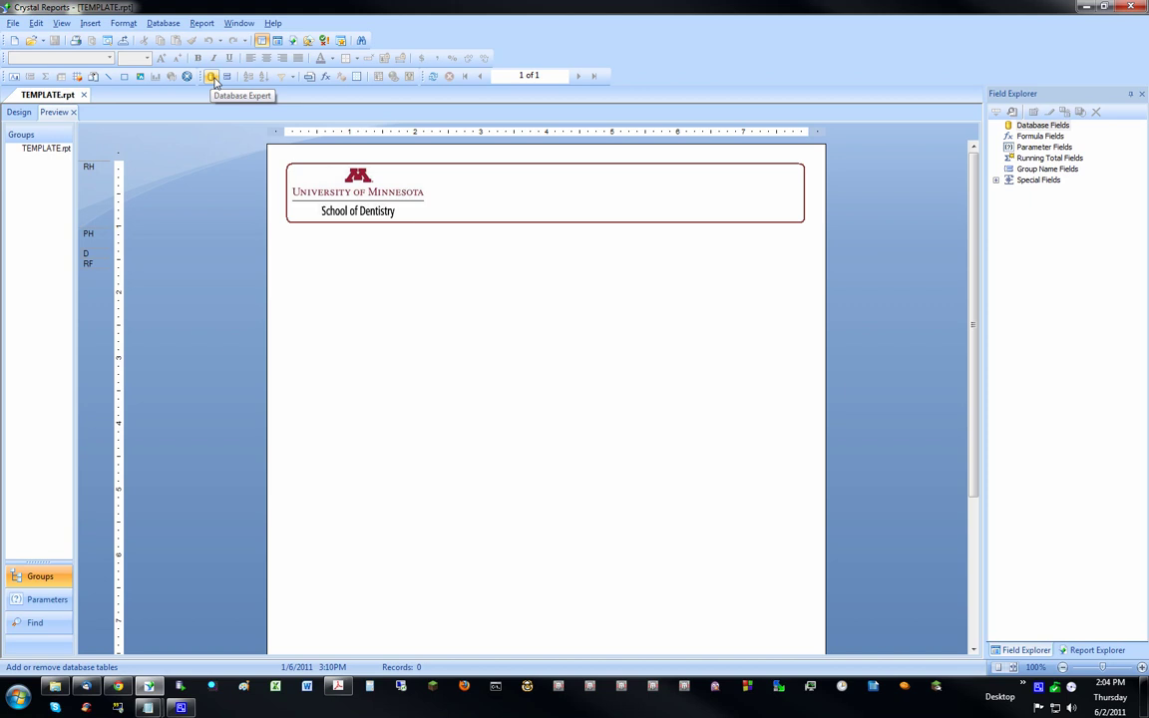
Step: Open the Database Expert from Database Fields and browse Oracle Server under Create New Connection
{"action": "right_click", "coordinate": [1019, 126]}
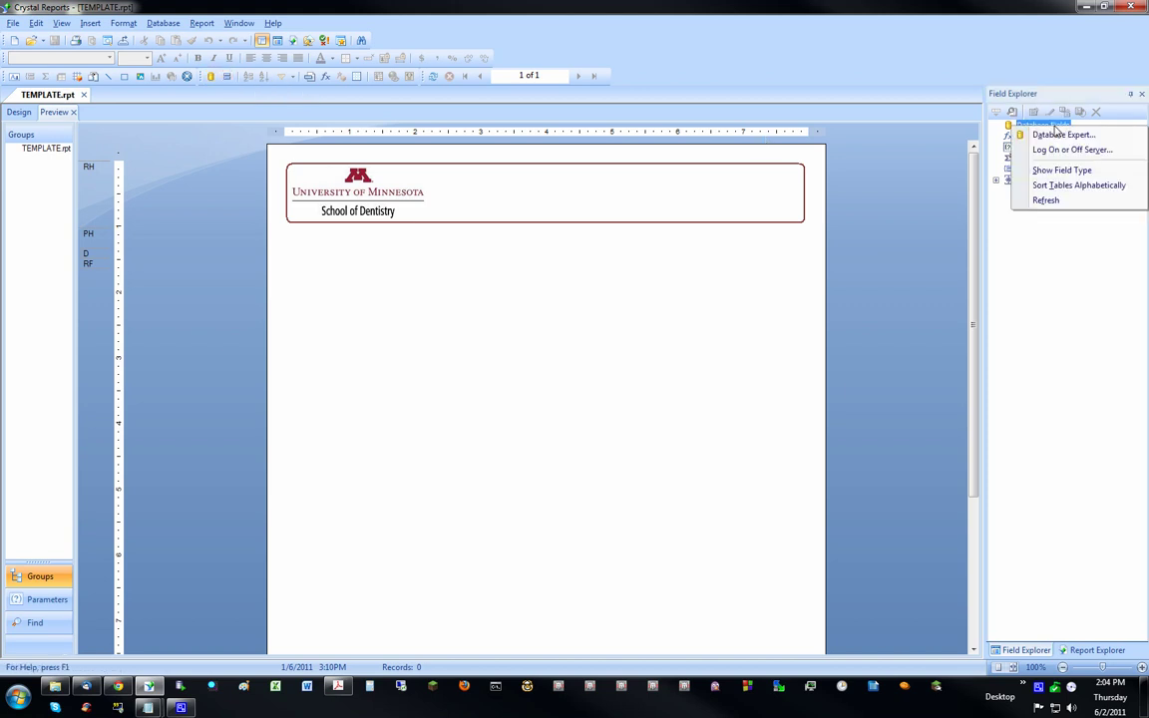
{"action": "left_click", "coordinate": [1063, 134]}
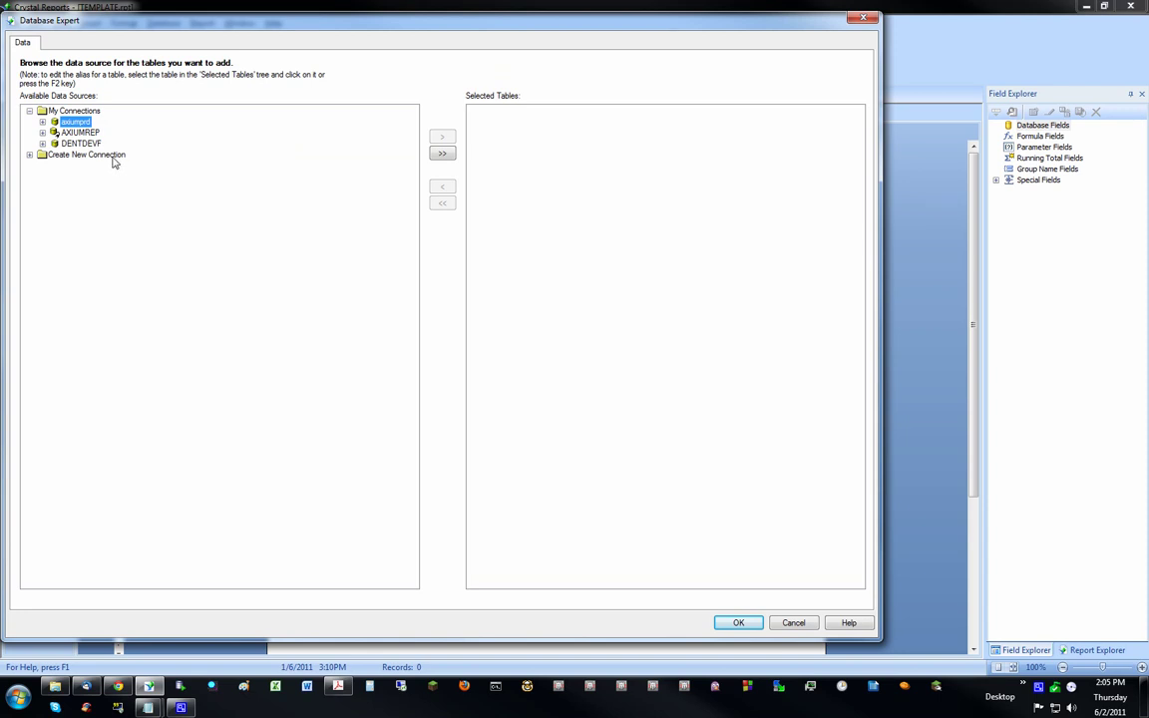
{"action": "left_click", "coordinate": [29, 156]}
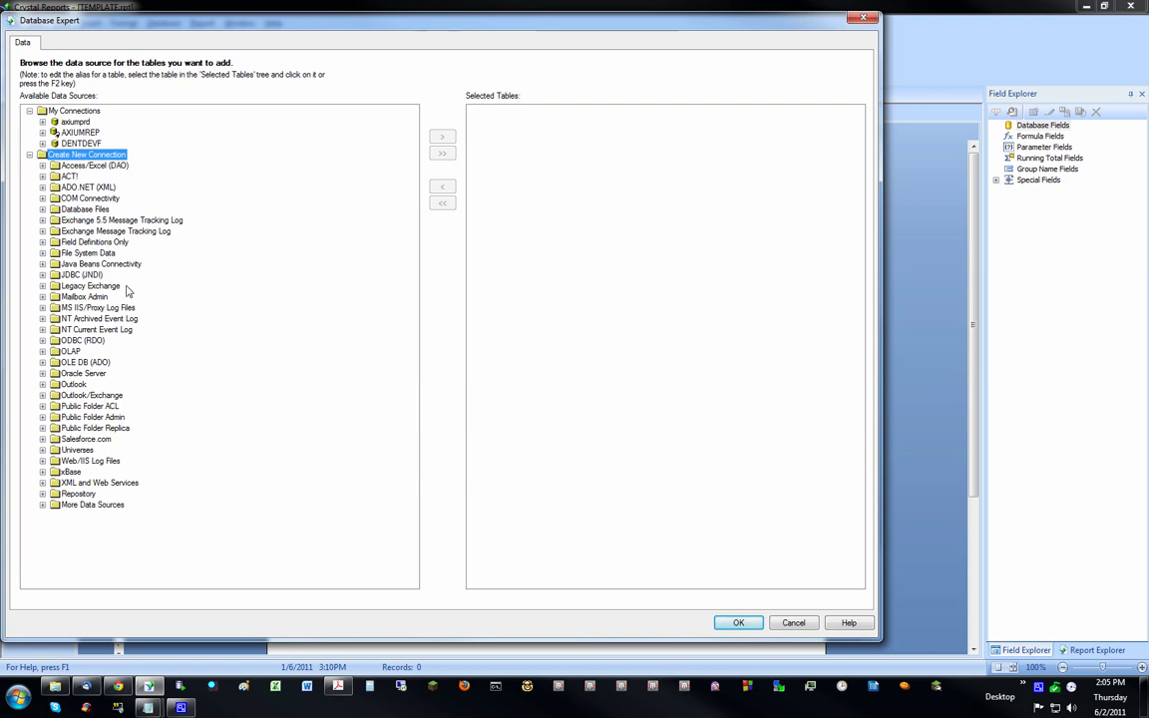
{"action": "left_click", "coordinate": [54, 375]}
{"action": "left_click", "coordinate": [43, 374]}
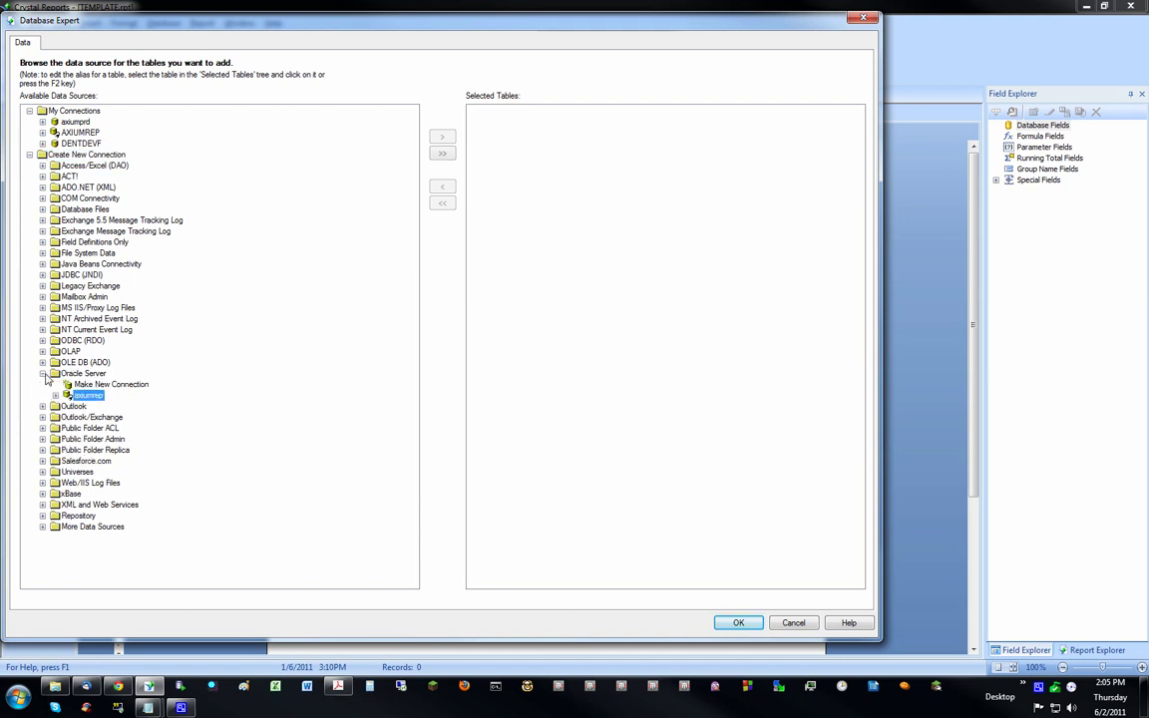
{"action": "left_click", "coordinate": [43, 374]}
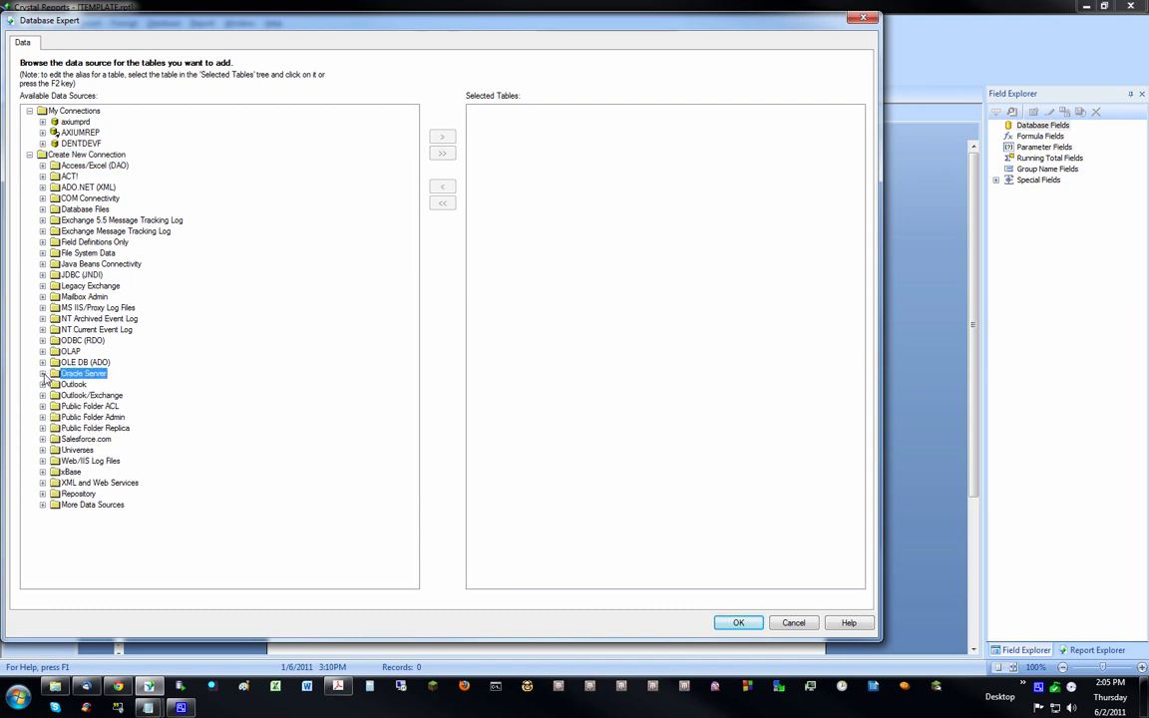
{"action": "left_click", "coordinate": [43, 374]}
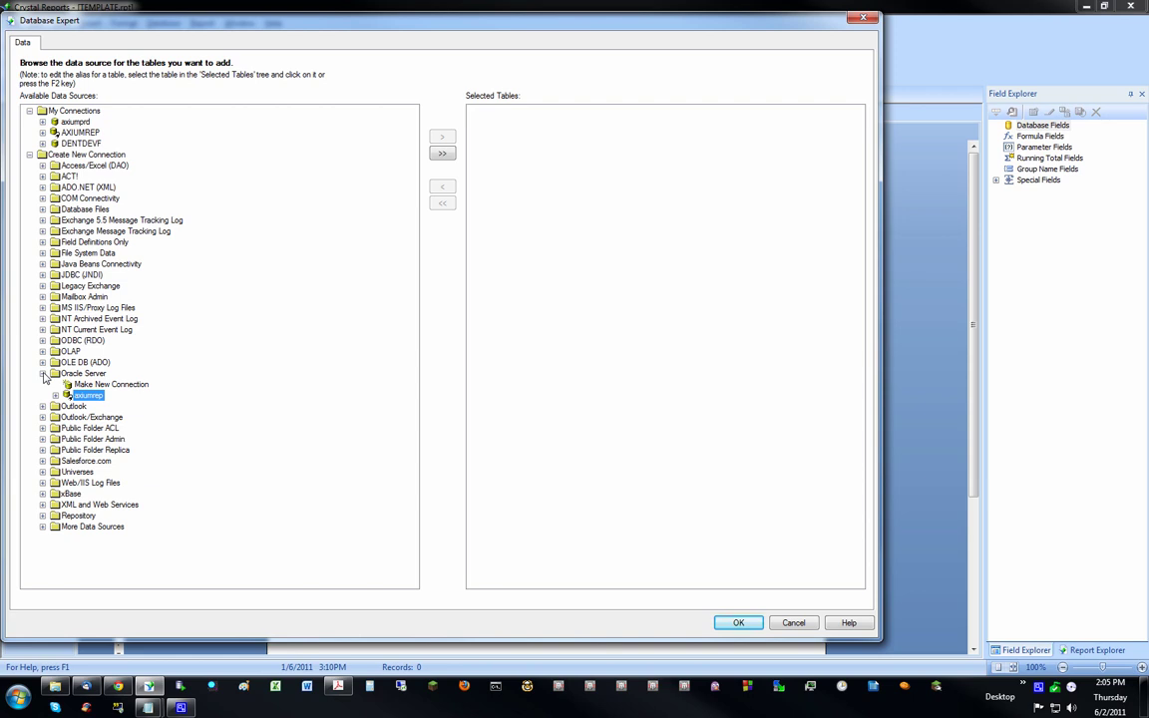
{"action": "left_click", "coordinate": [43, 374]}
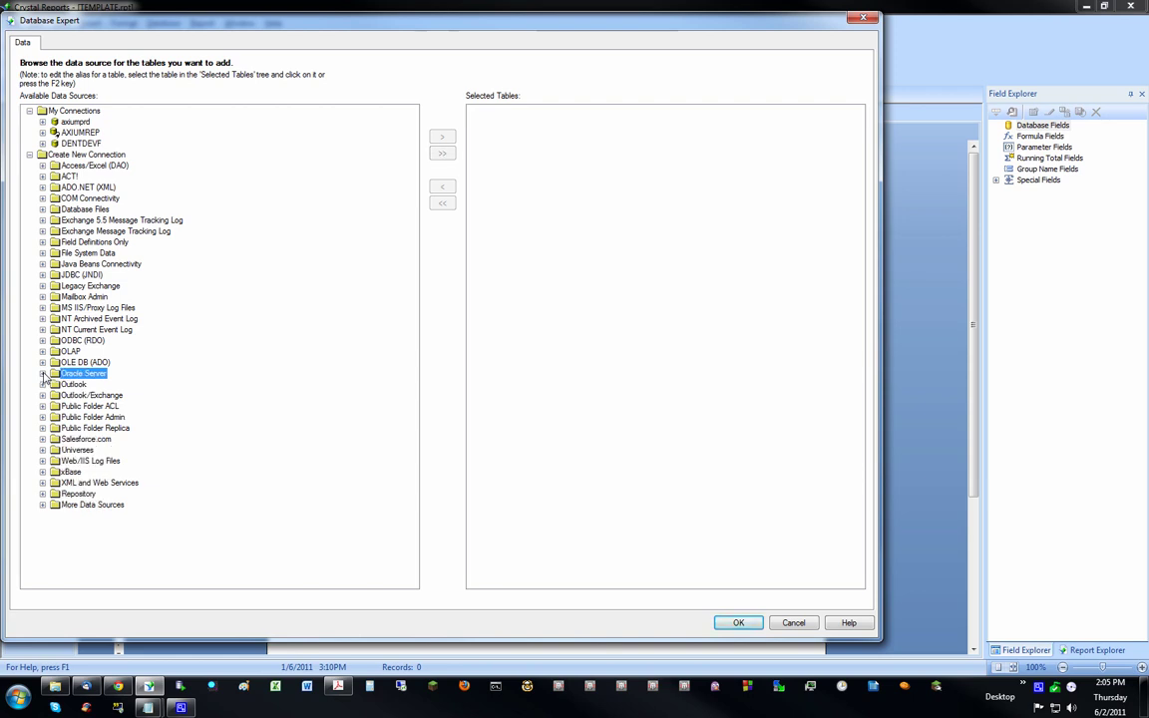
Step: Add the TRX table from AXIUMREP > AXIUM > Tables to the selected tables
{"action": "left_click", "coordinate": [30, 155]}
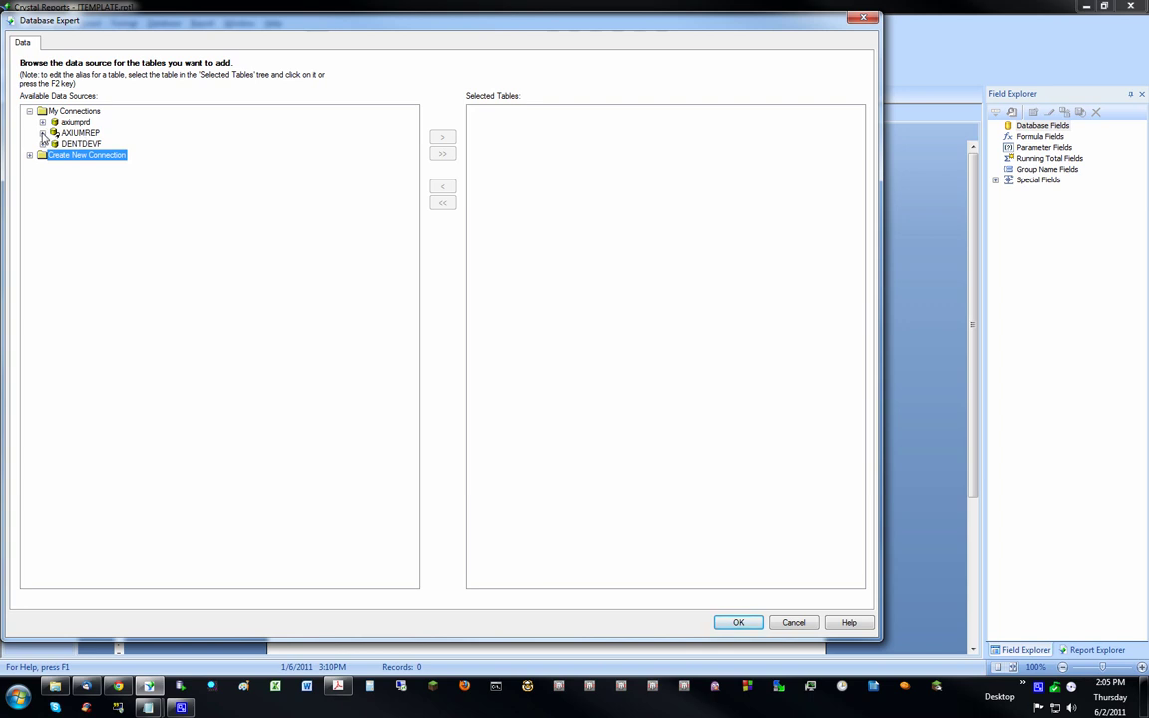
{"action": "left_click", "coordinate": [43, 133]}
{"action": "left_click", "coordinate": [56, 165]}
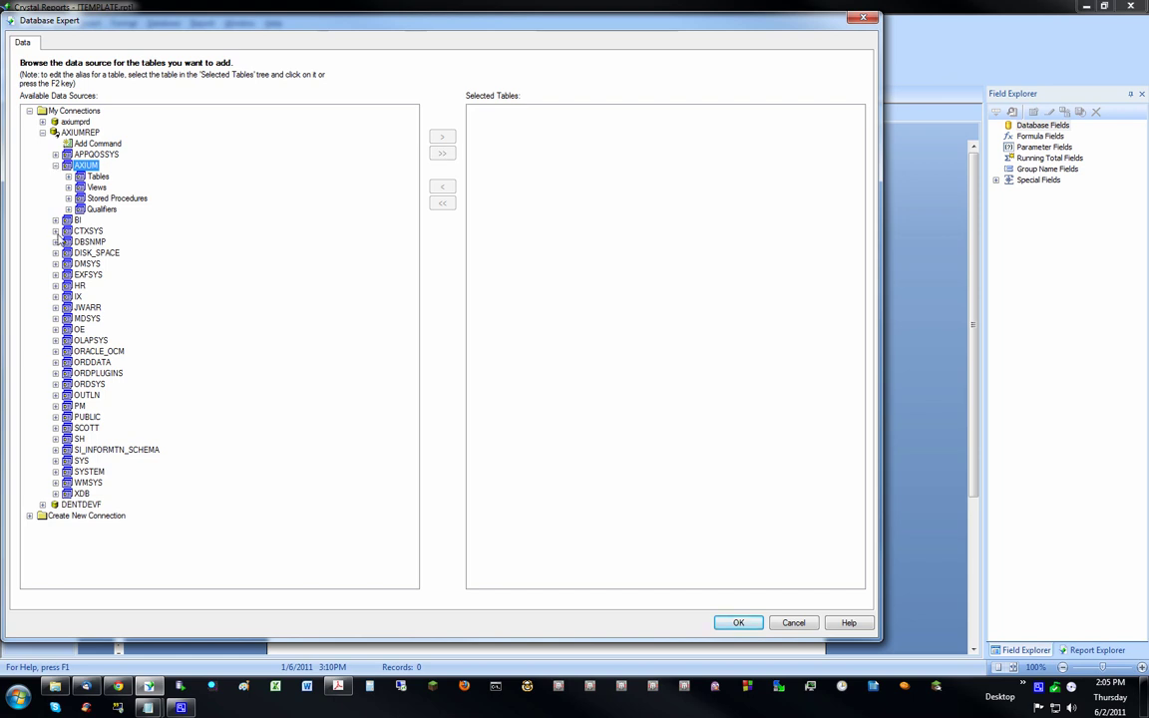
{"action": "left_click", "coordinate": [68, 178]}
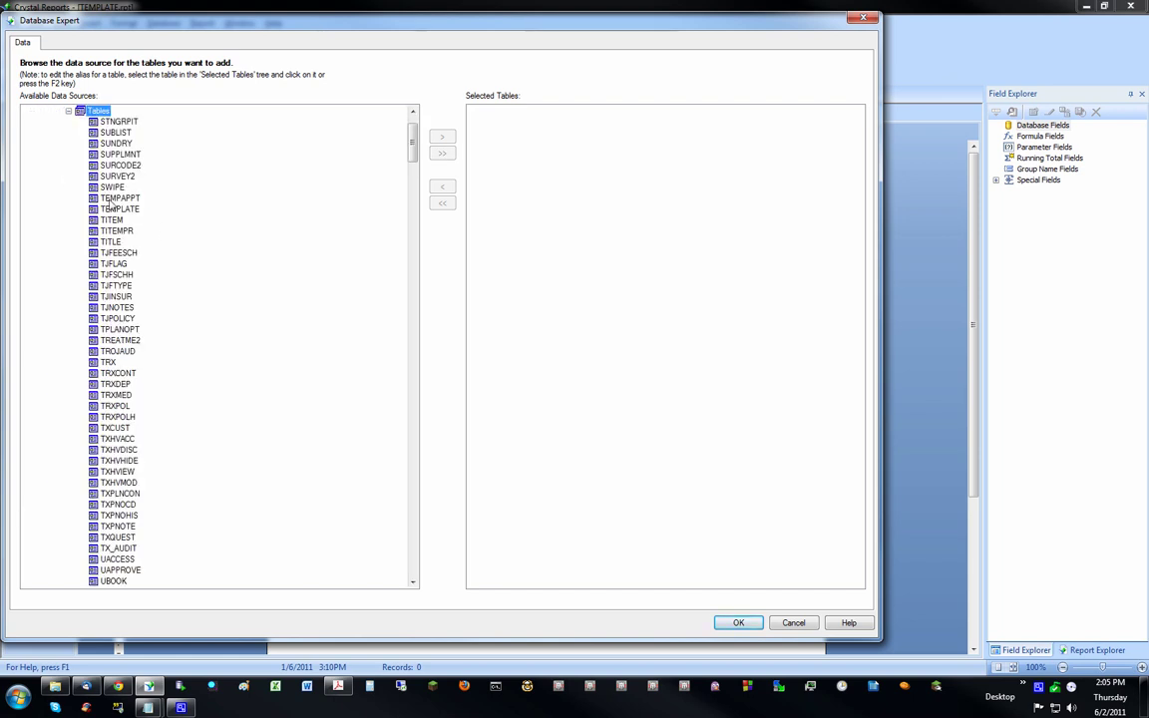
{"action": "left_click", "coordinate": [117, 307]}
{"action": "key", "text": "Down"}
{"action": "key", "text": "Down"}
{"action": "key", "text": "Down"}
{"action": "key", "text": "Down"}
{"action": "key", "text": "Down"}
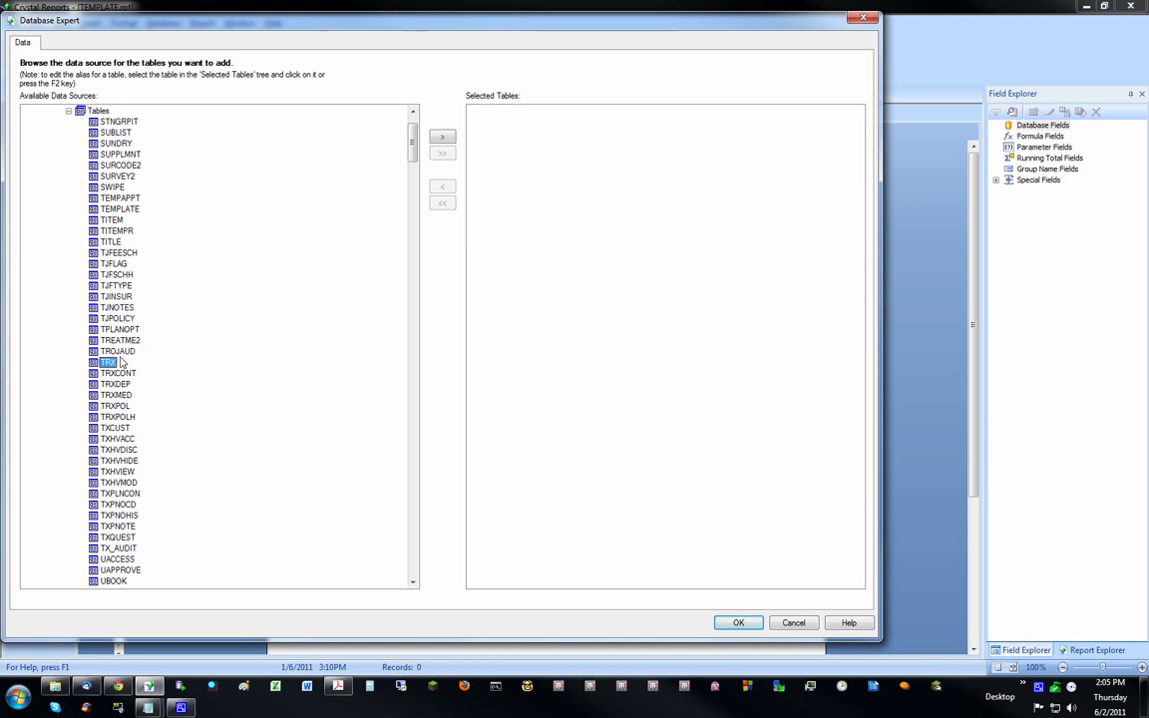
{"action": "left_click", "coordinate": [441, 138]}
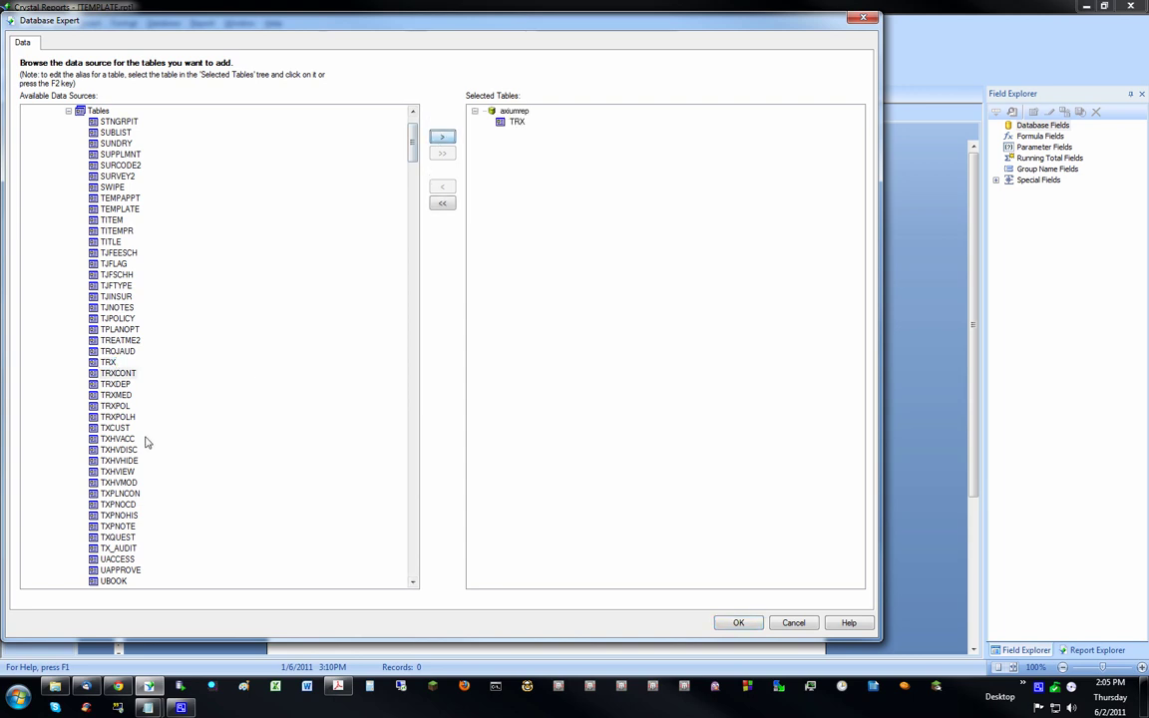
Step: Find the PRODUCER table by typing 'prod' and add it to the selected tables
{"action": "left_click", "coordinate": [108, 505]}
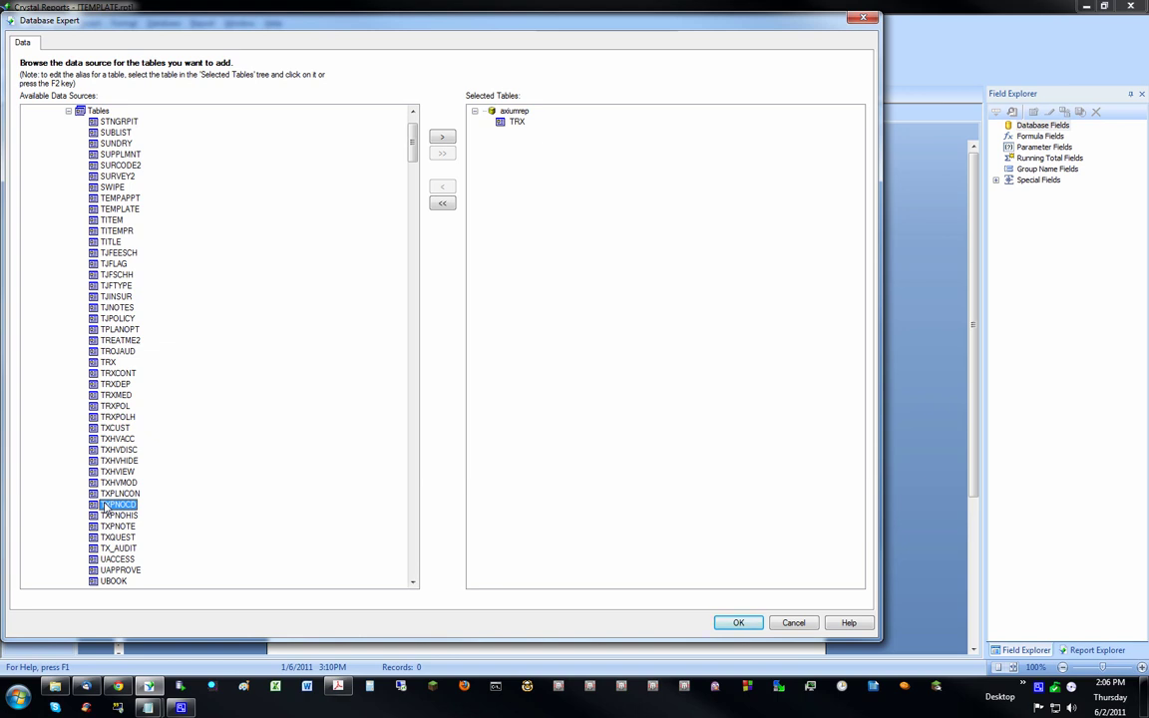
{"action": "type", "text": "prod"}
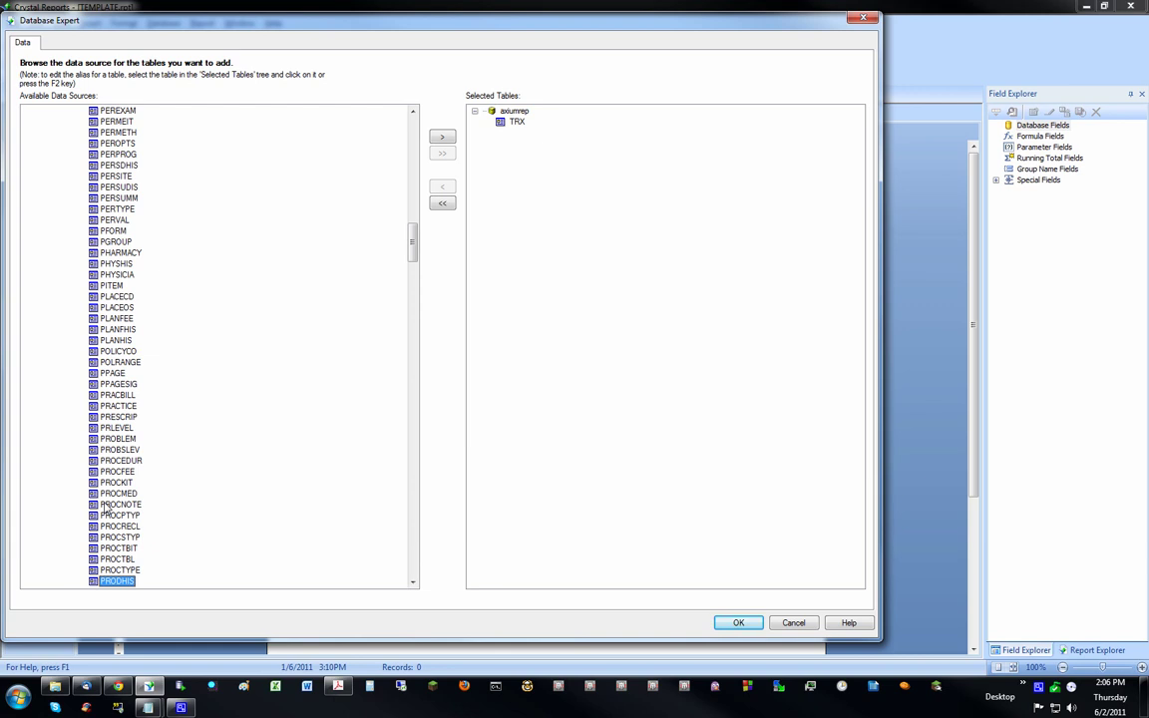
{"action": "key", "text": "Down"}
{"action": "key", "text": "Down"}
{"action": "key", "text": "Down"}
{"action": "key", "text": "Up"}
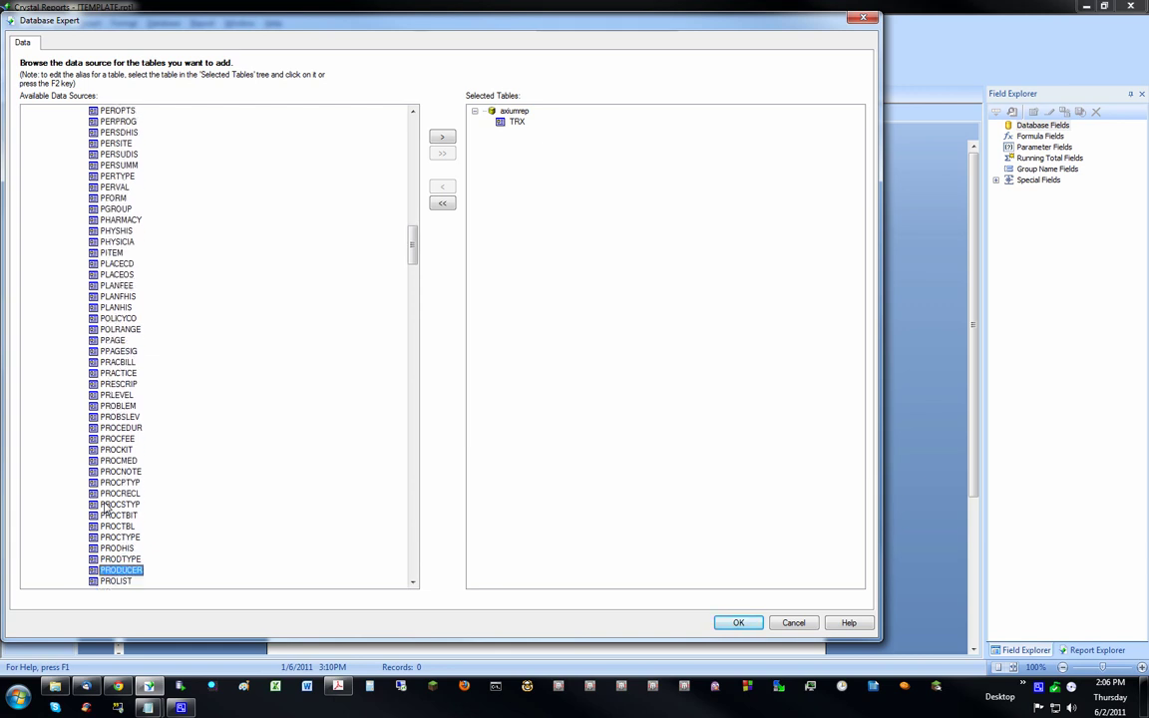
{"action": "left_click", "coordinate": [442, 137]}
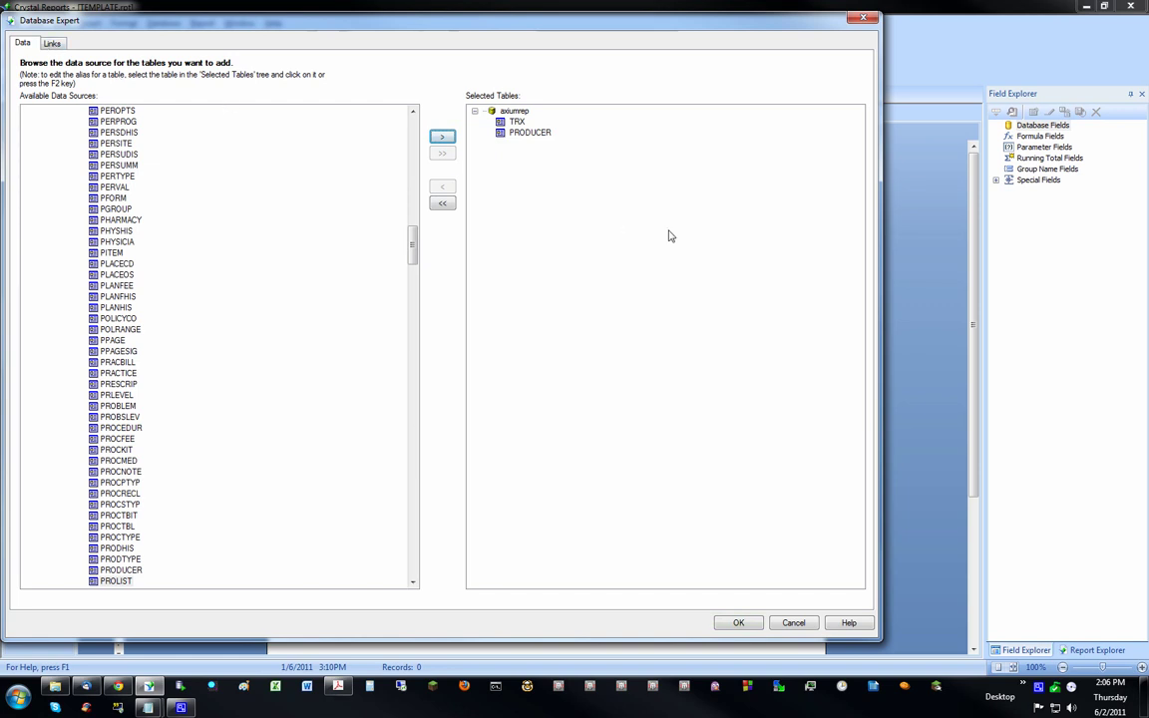
Step: Arrange the TRX and PRODUCER tables side by side on the Links page
{"action": "left_click", "coordinate": [51, 45]}
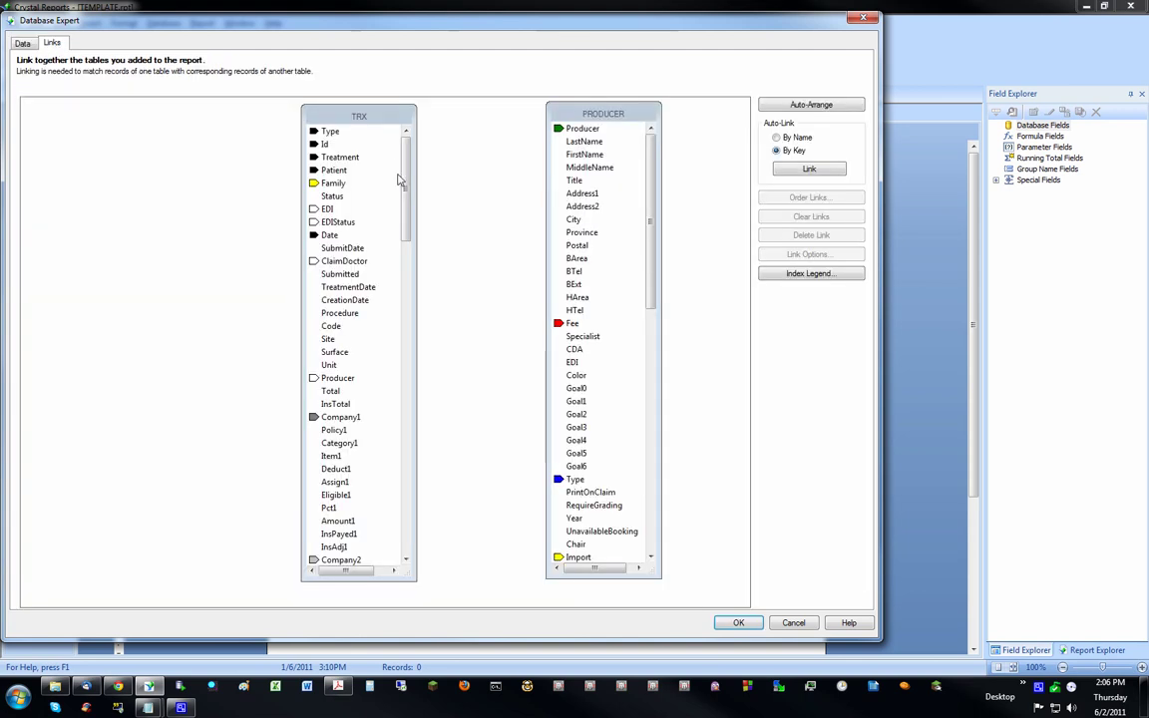
{"action": "left_click_drag", "start_coordinate": [379, 125], "coordinate": [150, 125]}
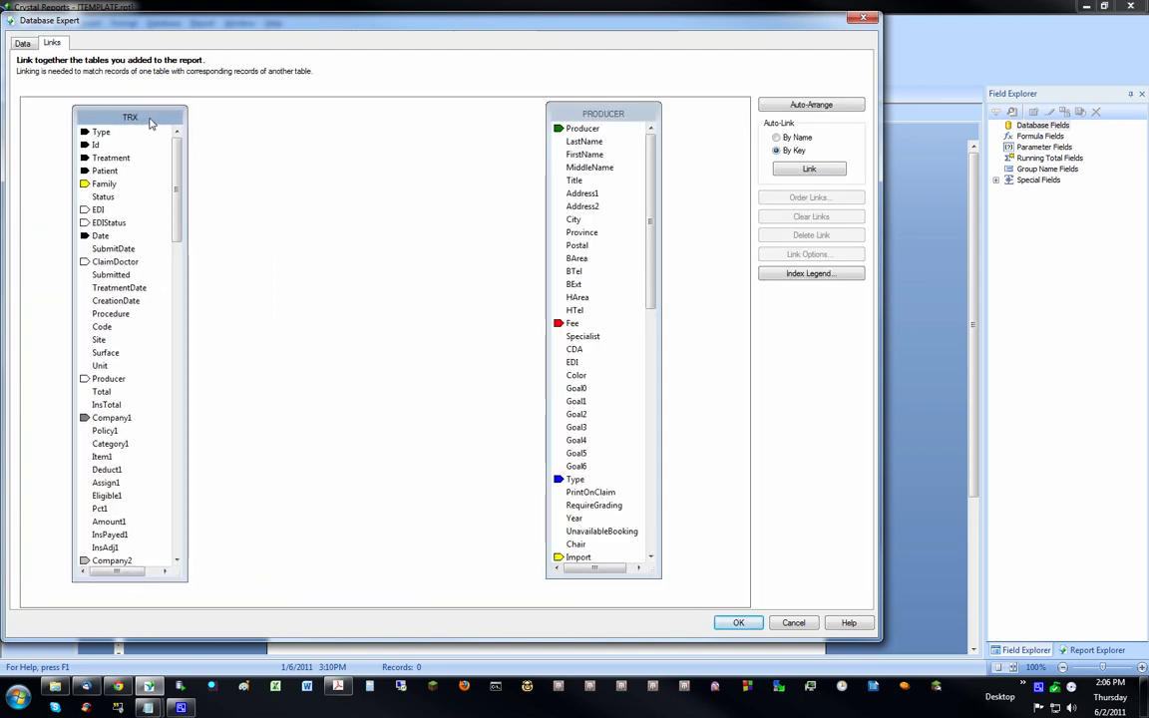
{"action": "left_click_drag", "start_coordinate": [603, 117], "coordinate": [456, 118]}
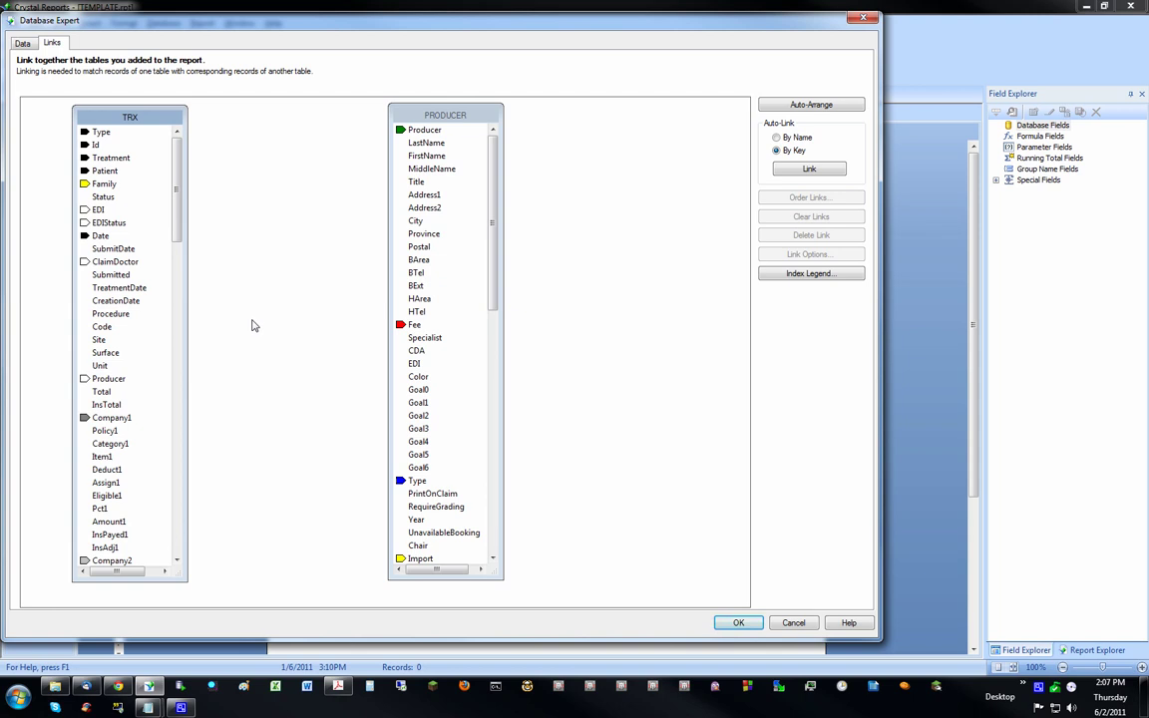
Step: Link TRX.Producer to PRODUCER.Producer, accept the links, and confirm refreshing report data
{"action": "left_click", "coordinate": [107, 380]}
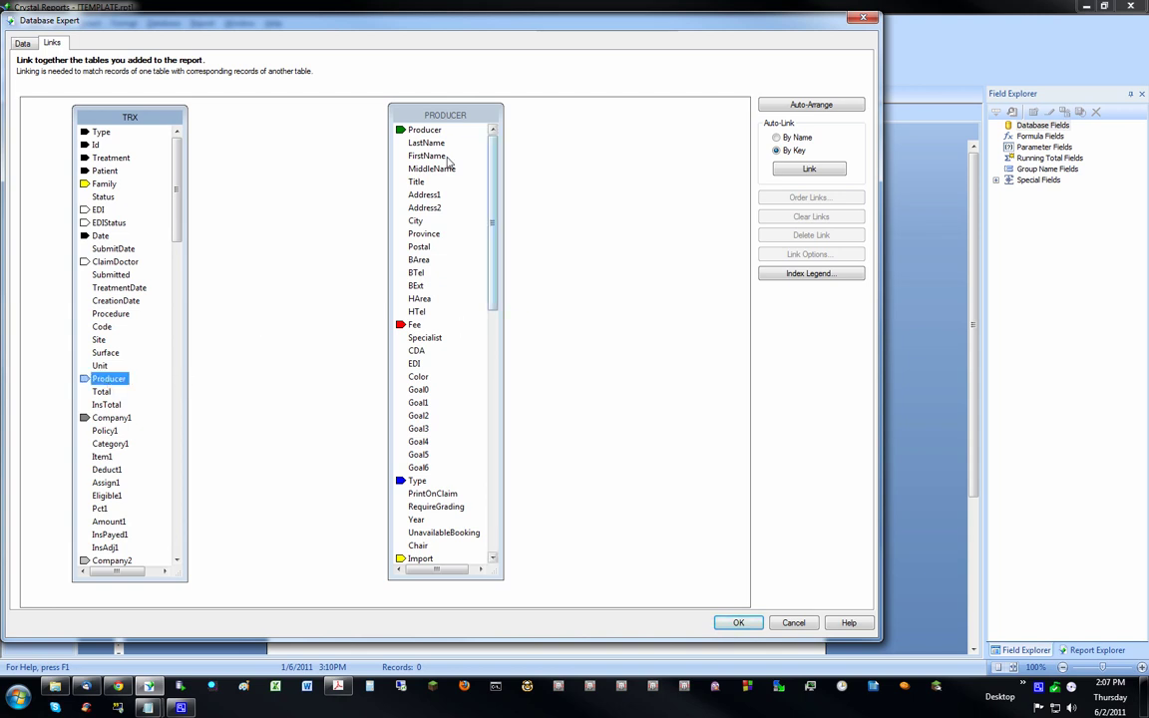
{"action": "left_click", "coordinate": [424, 129]}
{"action": "left_click", "coordinate": [106, 380]}
{"action": "left_click_drag", "start_coordinate": [103, 385], "coordinate": [427, 135]}
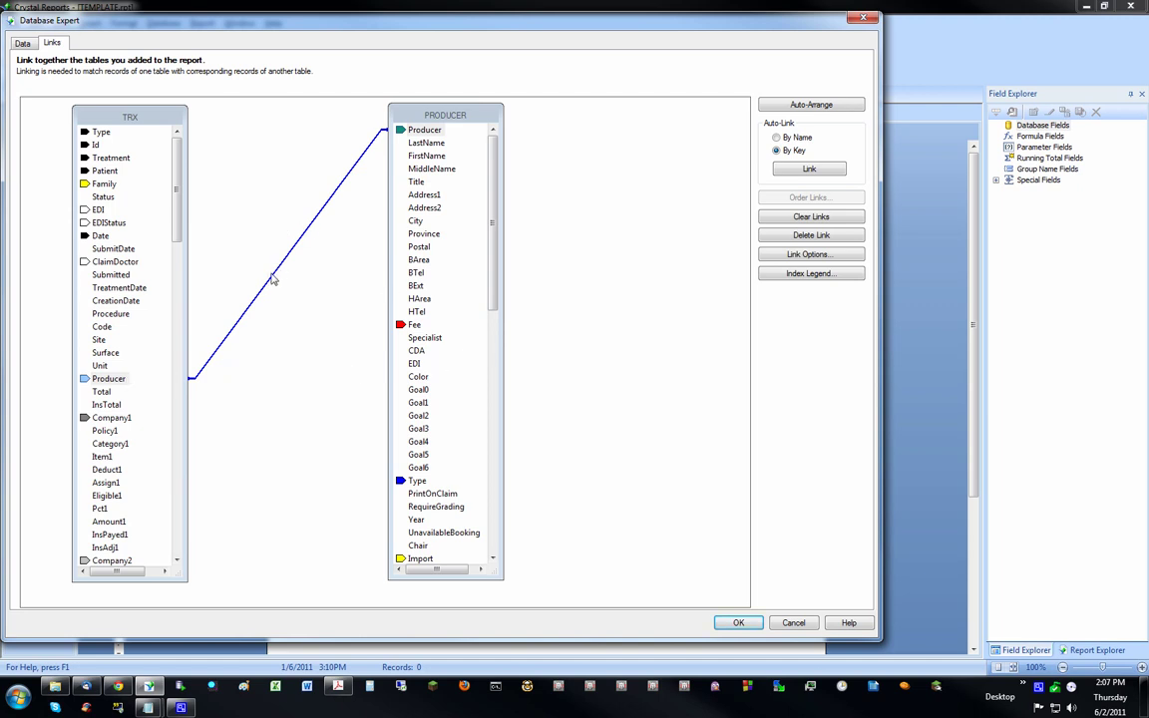
{"action": "left_click", "coordinate": [739, 624]}
{"action": "left_click", "coordinate": [562, 379]}
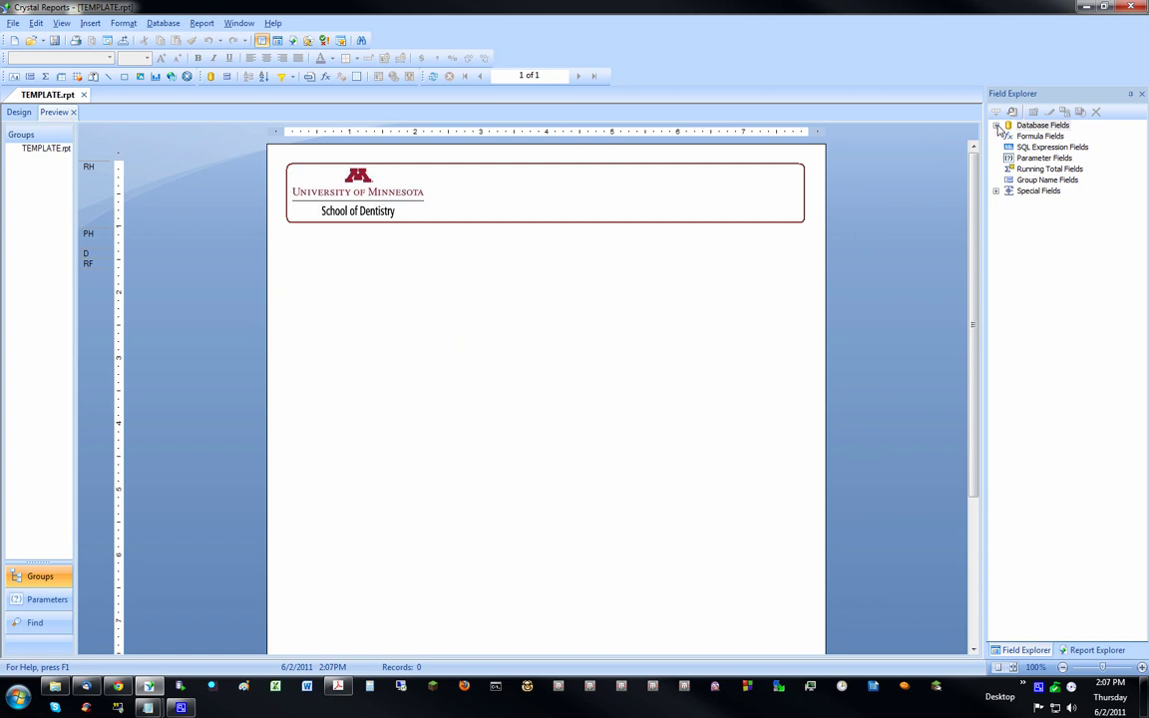
Step: Expand Database Fields in Field Explorer and check the TRX table's fields
{"action": "left_click", "coordinate": [19, 112]}
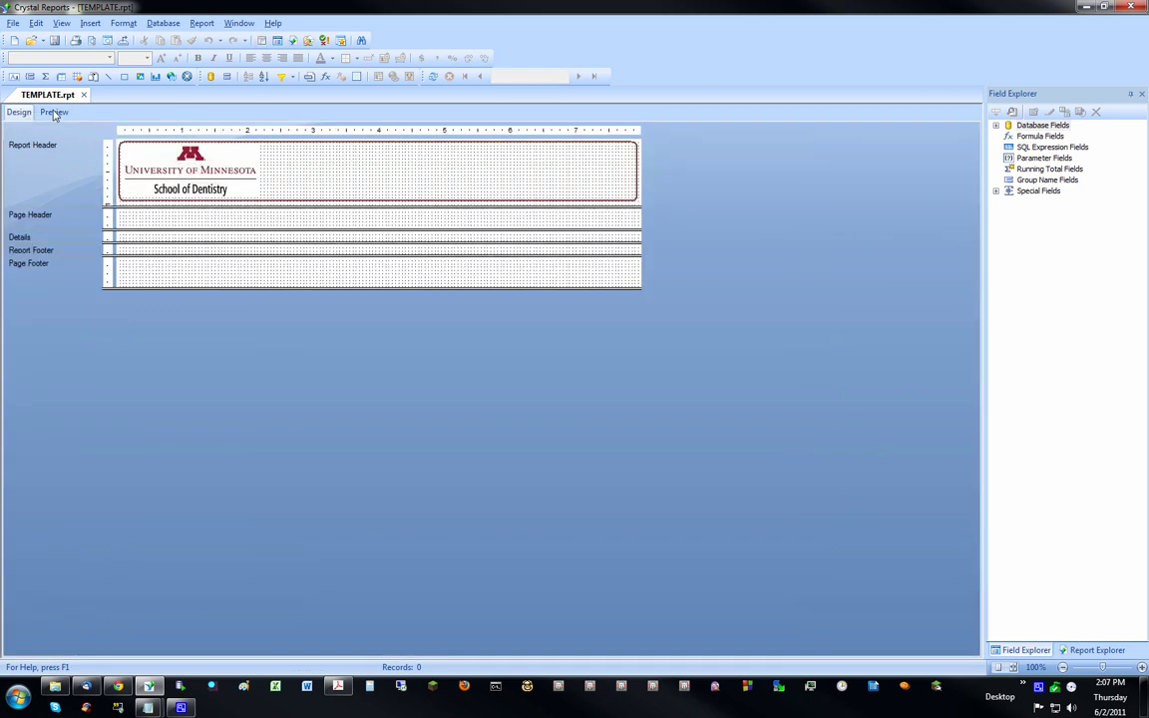
{"action": "left_click", "coordinate": [44, 110]}
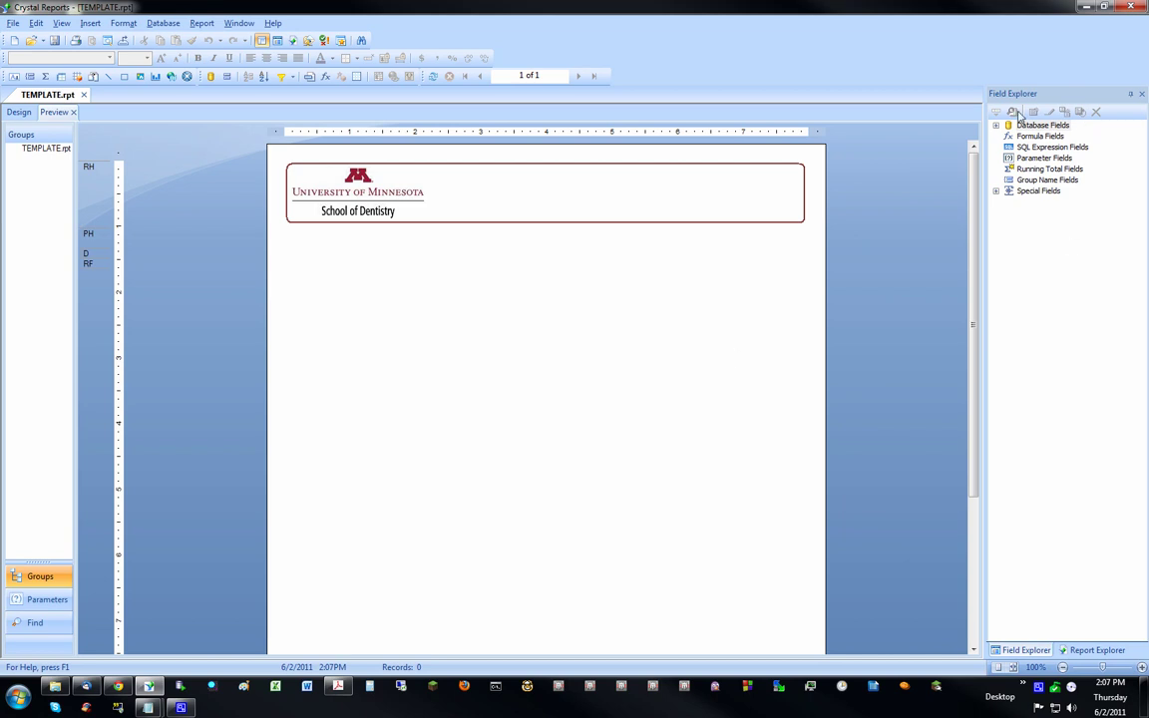
{"action": "left_click", "coordinate": [997, 127]}
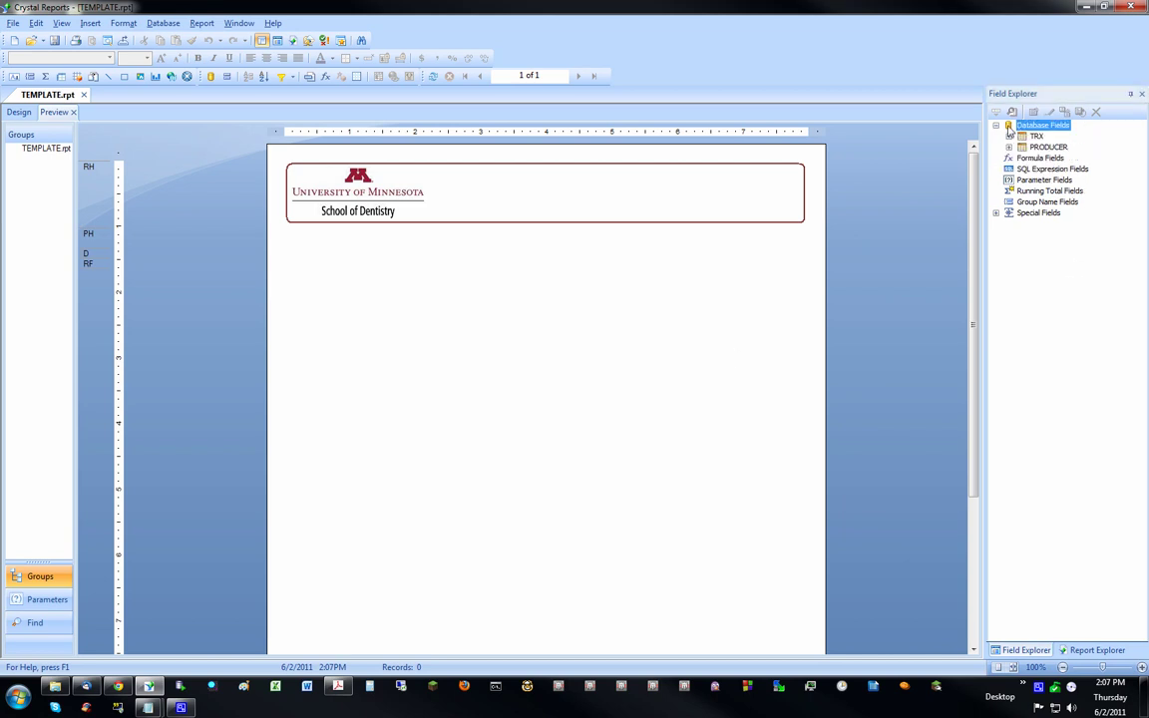
{"action": "left_click", "coordinate": [1009, 135]}
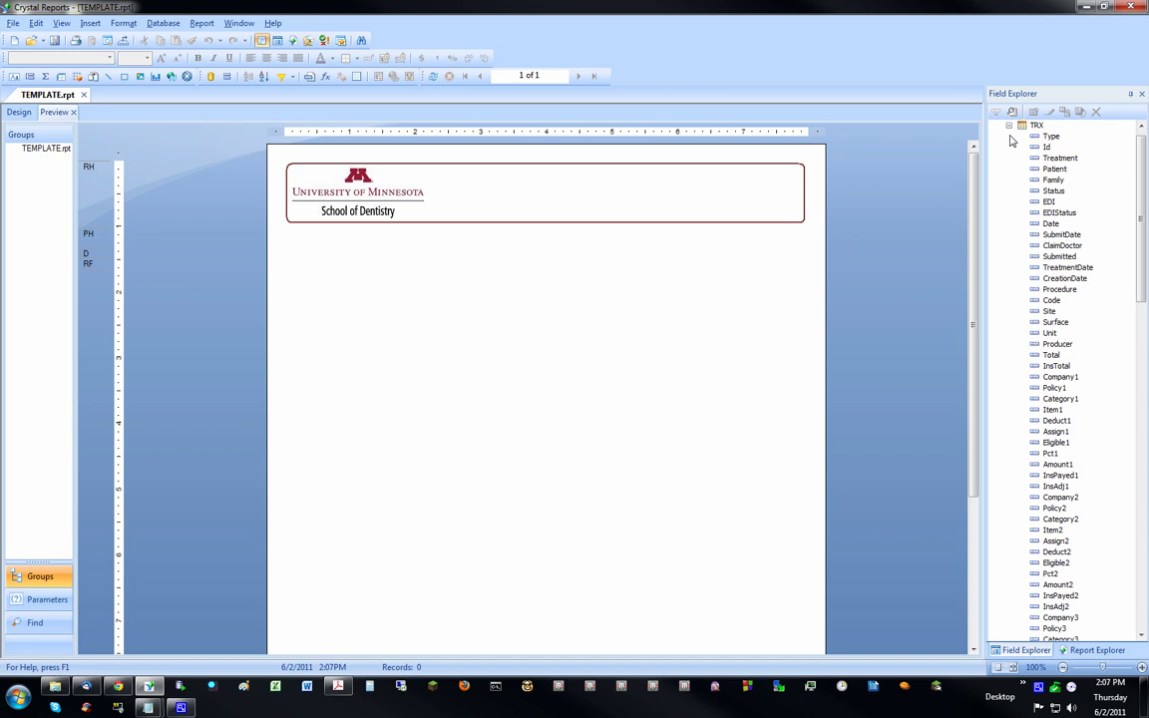
{"action": "left_click", "coordinate": [1010, 127]}
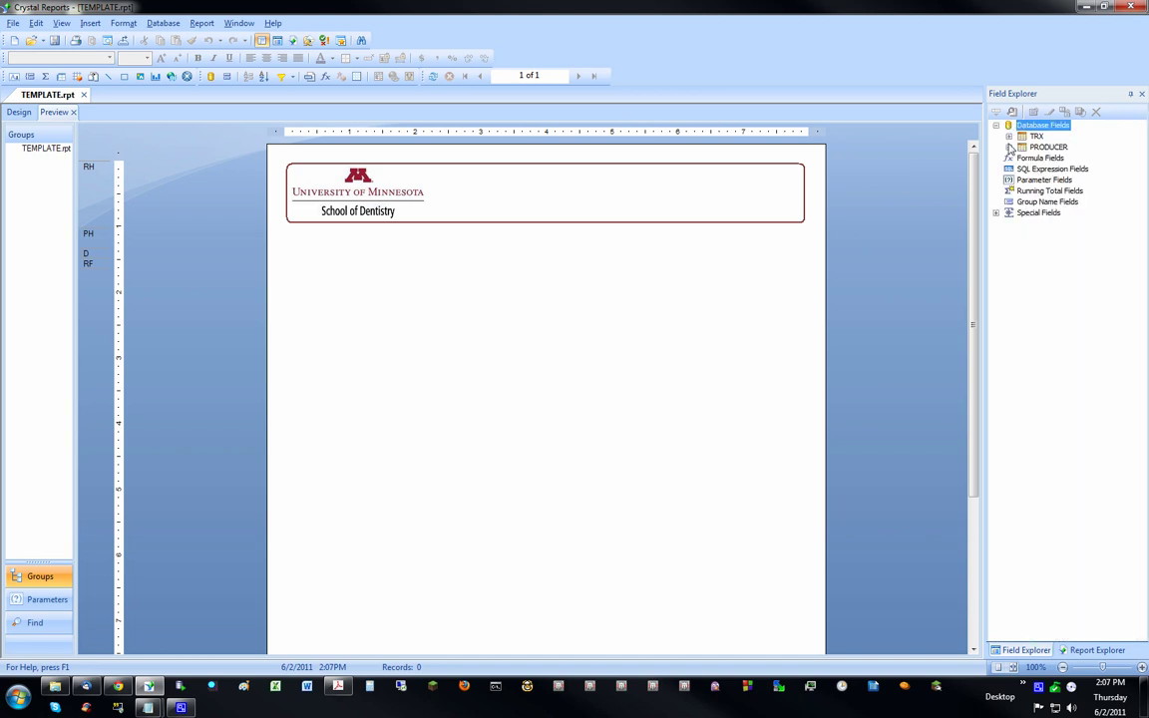
{"action": "left_click", "coordinate": [1010, 137]}
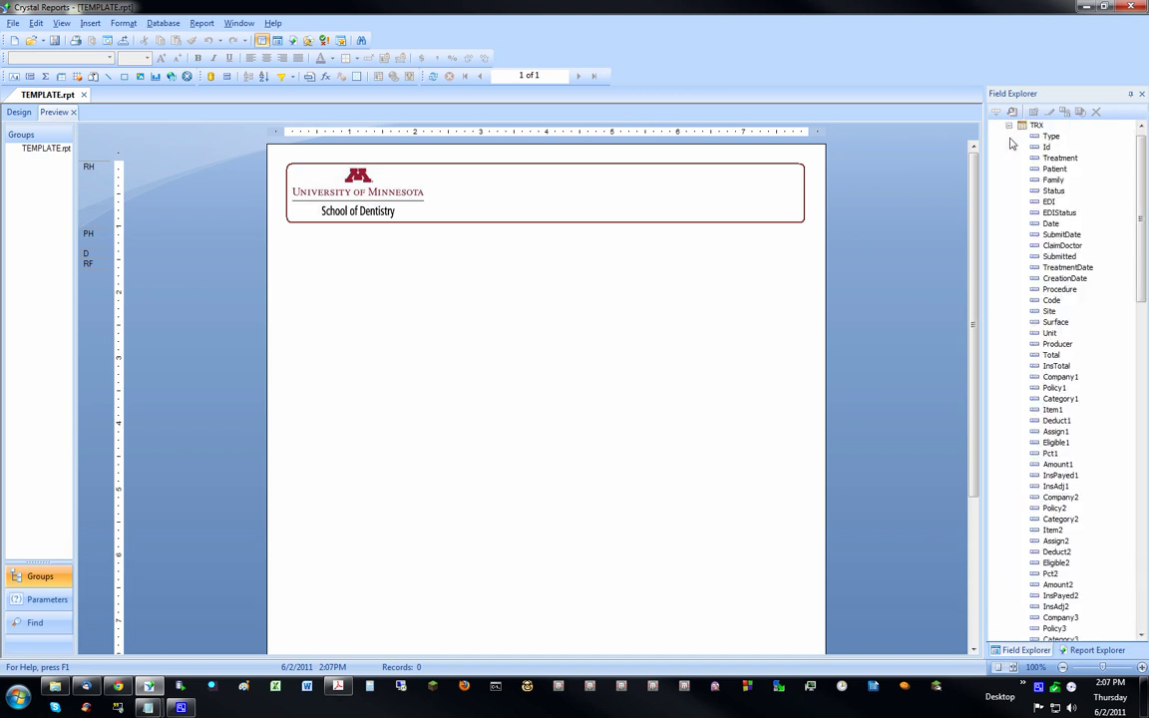
{"action": "left_click", "coordinate": [1010, 126]}
Step: Review the PRODUCER table's field list, then collapse it
{"action": "left_click", "coordinate": [1009, 146]}
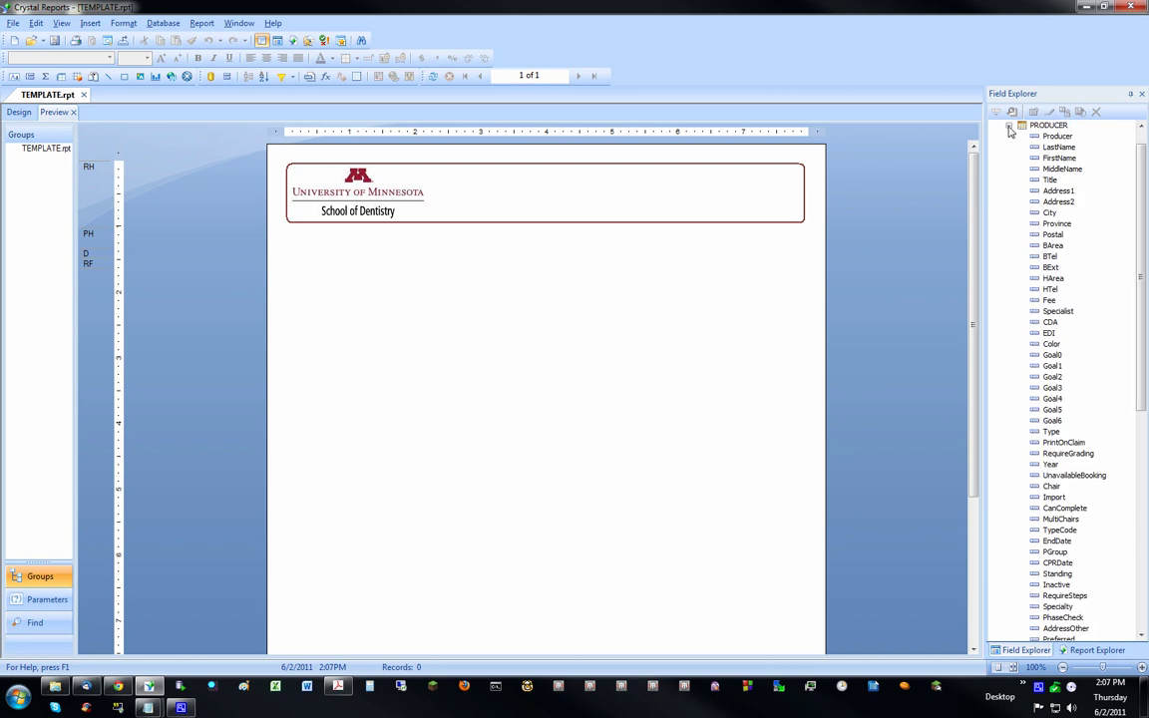
{"action": "left_click", "coordinate": [1008, 126]}
{"action": "left_click", "coordinate": [1008, 147]}
{"action": "left_click", "coordinate": [1009, 126]}
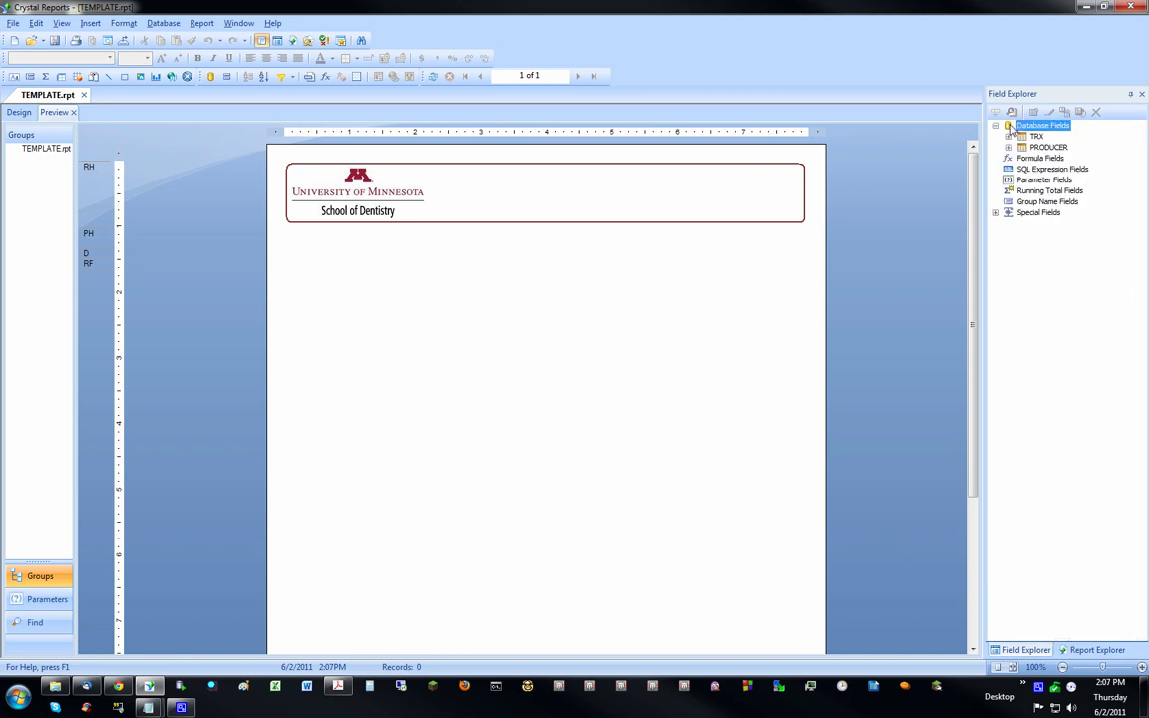
{"action": "left_click", "coordinate": [1009, 147]}
{"action": "left_click", "coordinate": [1008, 126]}
{"action": "left_click", "coordinate": [1009, 147]}
{"action": "scroll", "coordinate": [1069, 264], "scroll_direction": "down", "scroll_amount": 6}
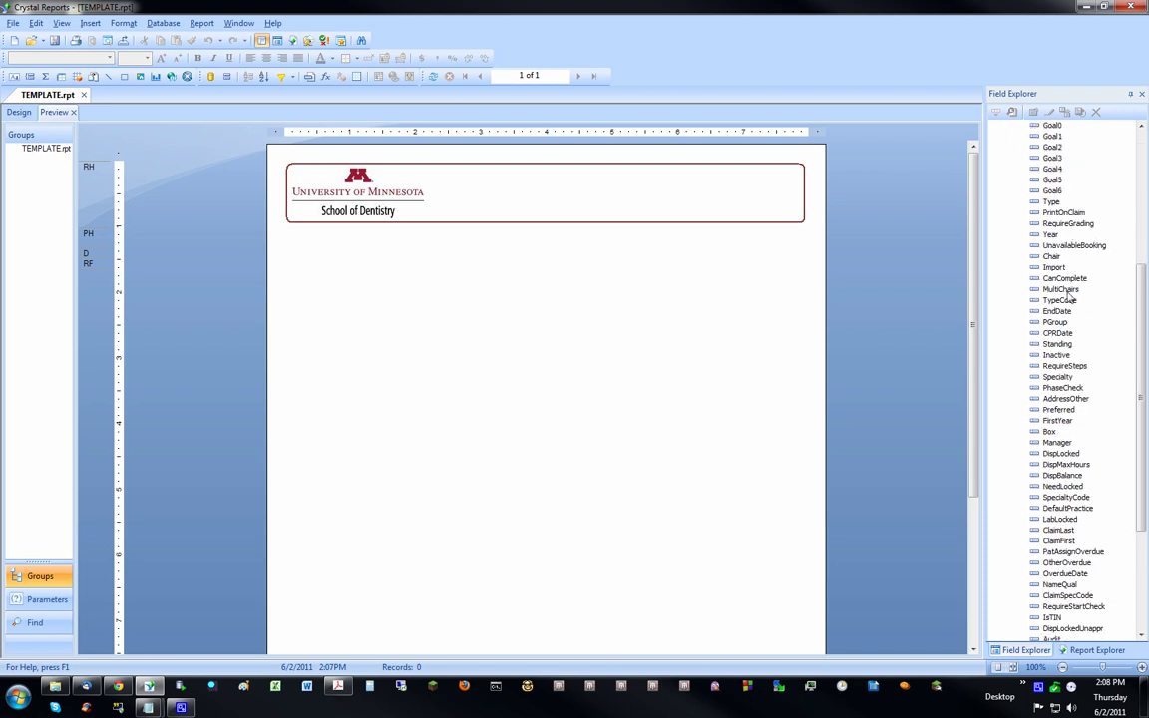
{"action": "scroll", "coordinate": [1071, 320], "scroll_direction": "down", "scroll_amount": 7}
{"action": "scroll", "coordinate": [1074, 370], "scroll_direction": "up", "scroll_amount": 13}
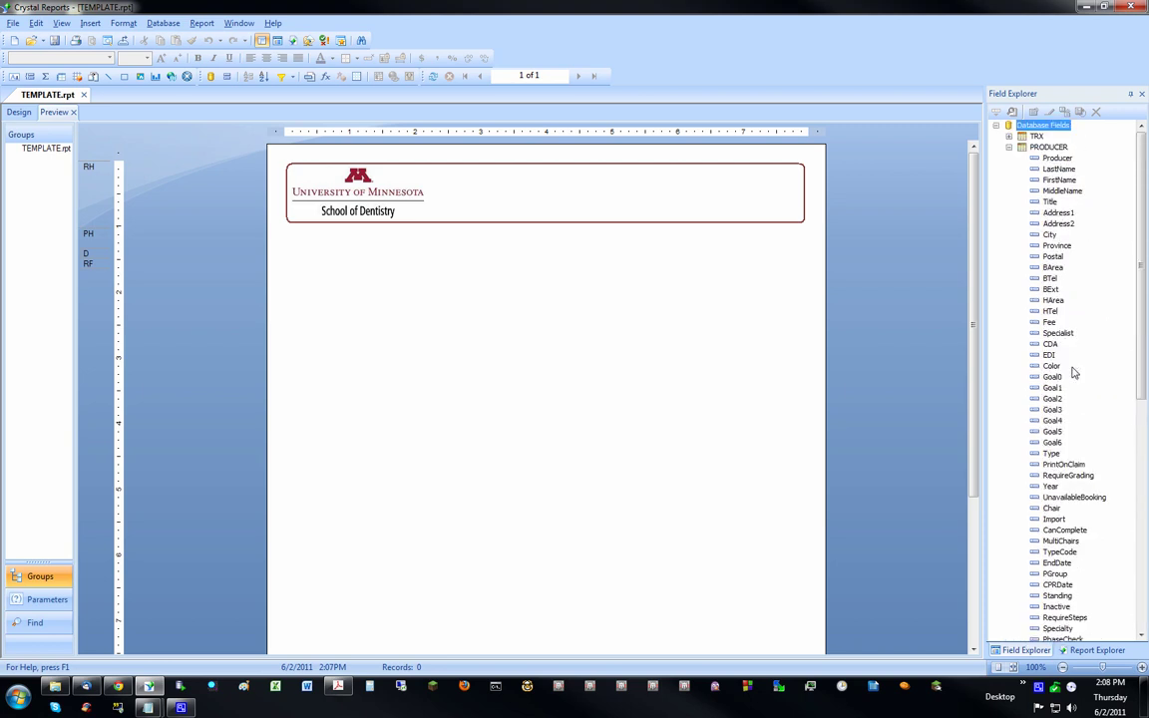
{"action": "left_click", "coordinate": [1009, 147]}
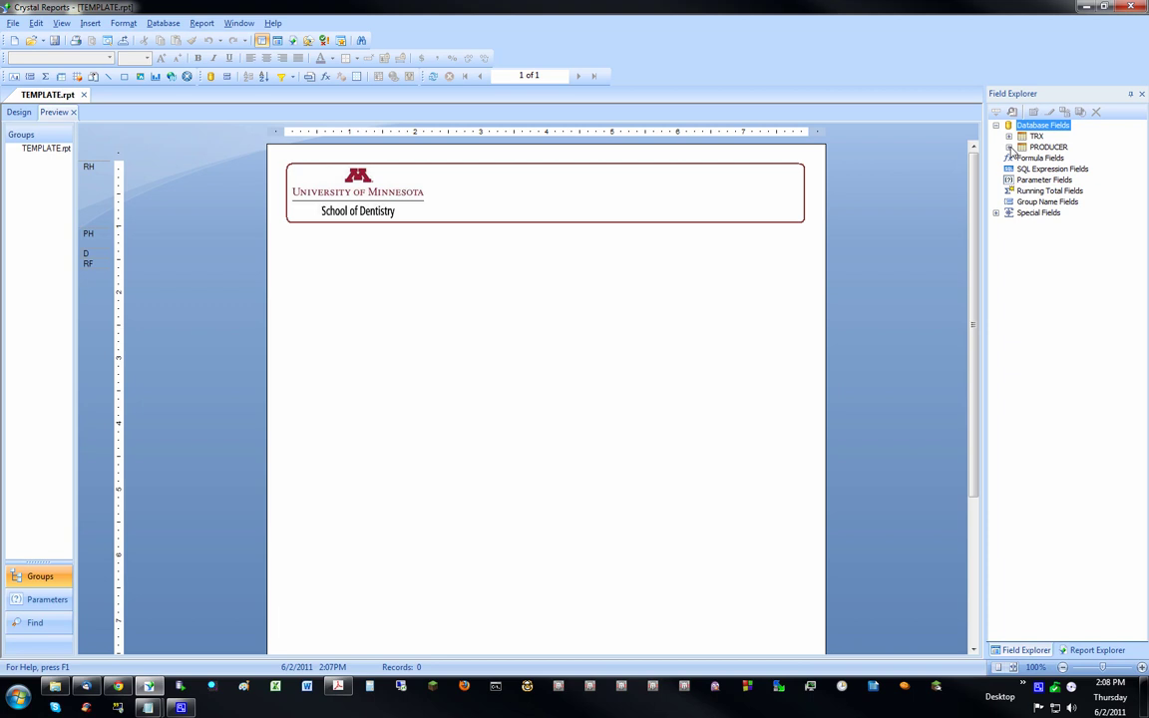